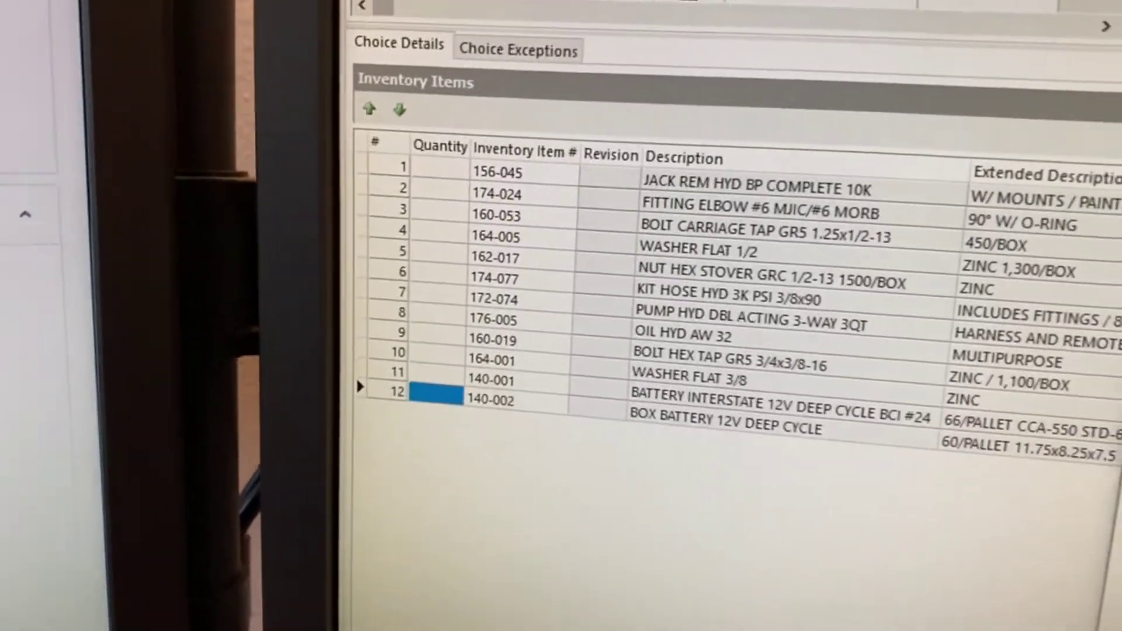
Add the 1/4 washer, Tek screws and three battery cables to the JACK option's Inventory Items grid.
key(Return)
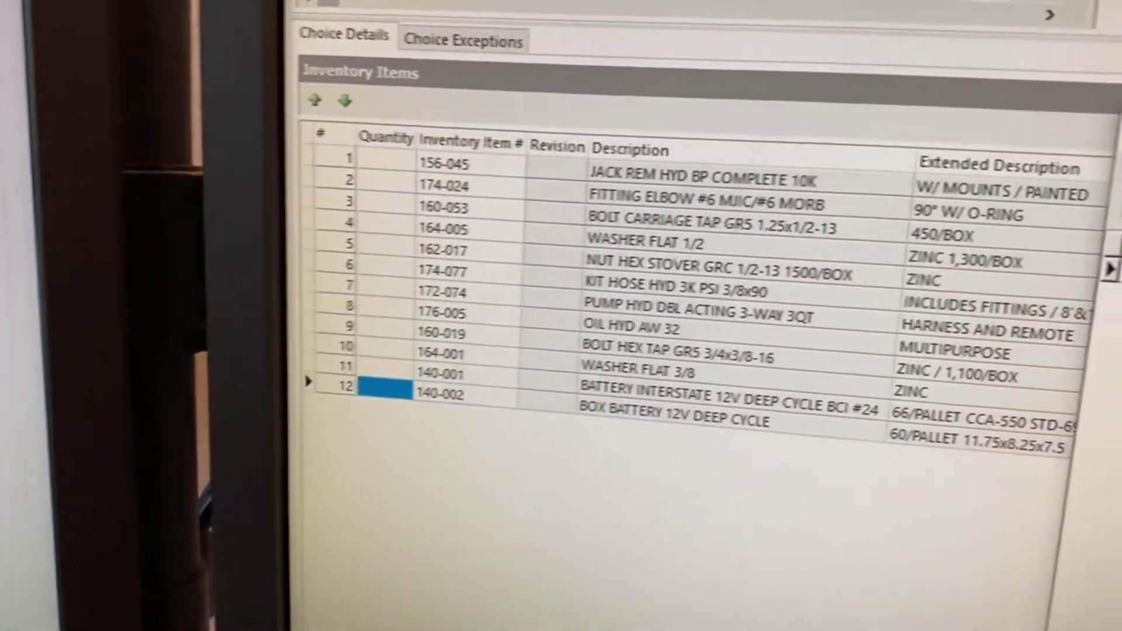
text(166-008)
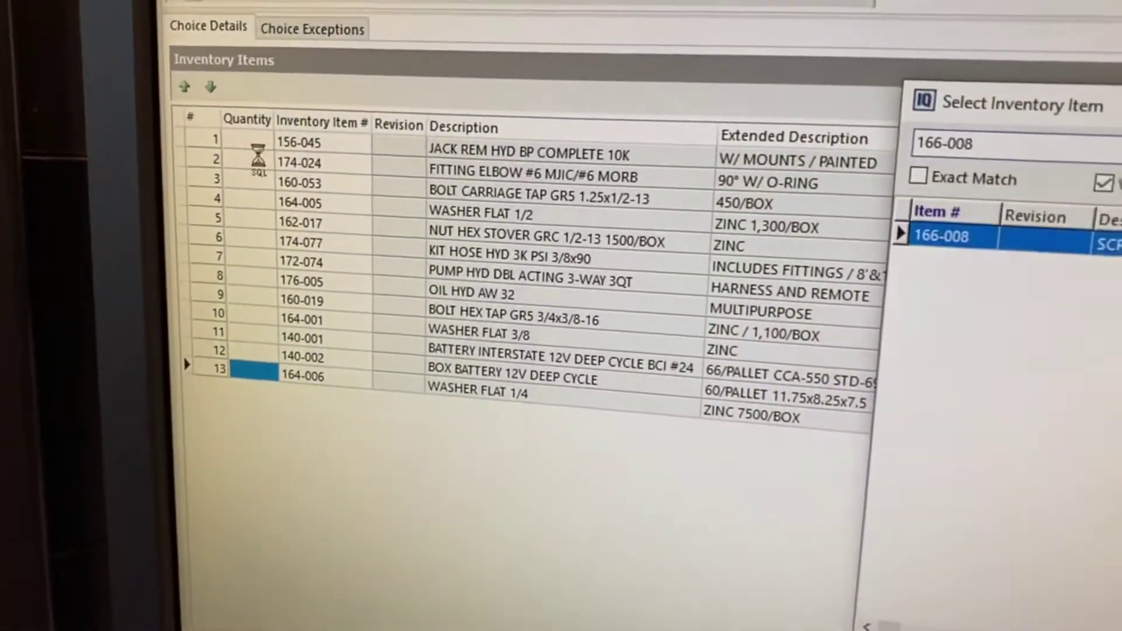
key(Return)
text(142-016)
key(Return)
text(142-0)
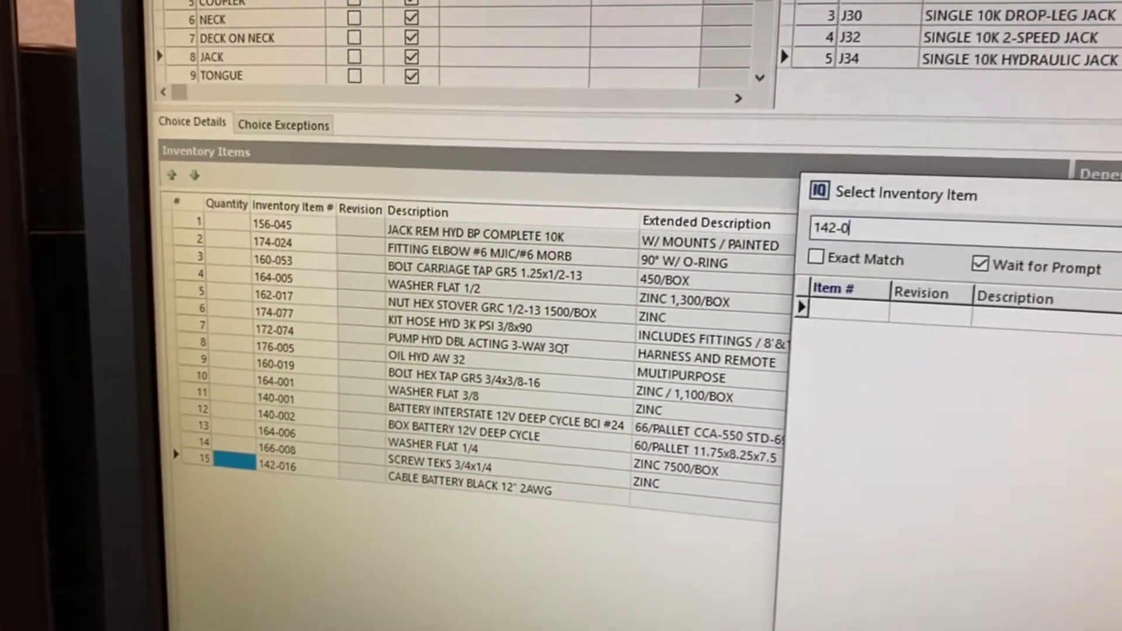
text(19)
key(Return)
text(142-028)
key(Return)
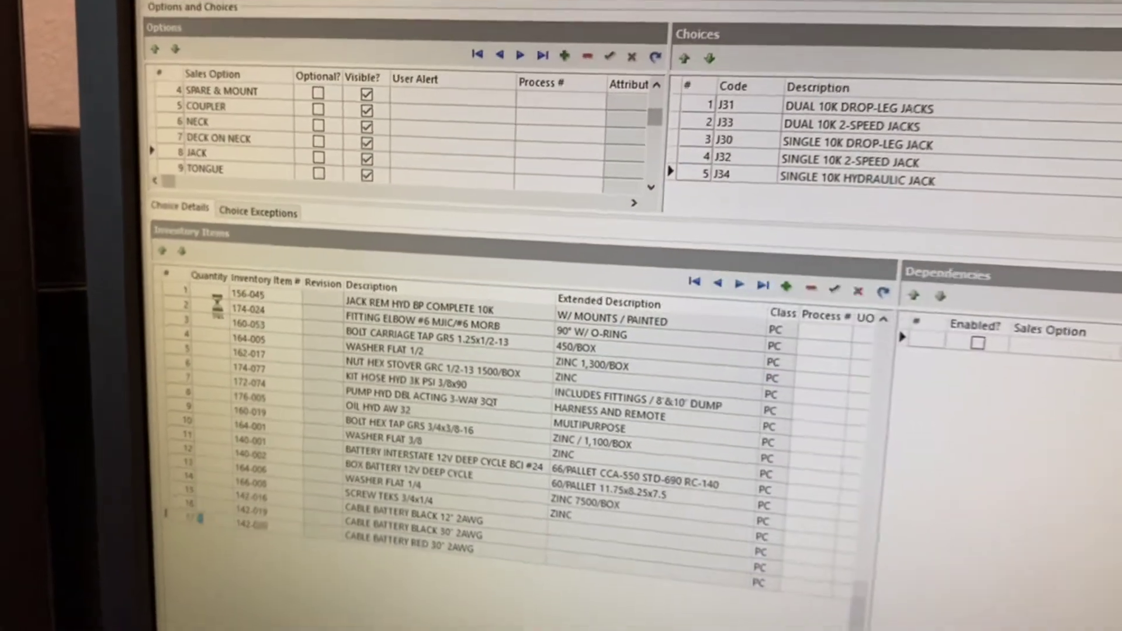